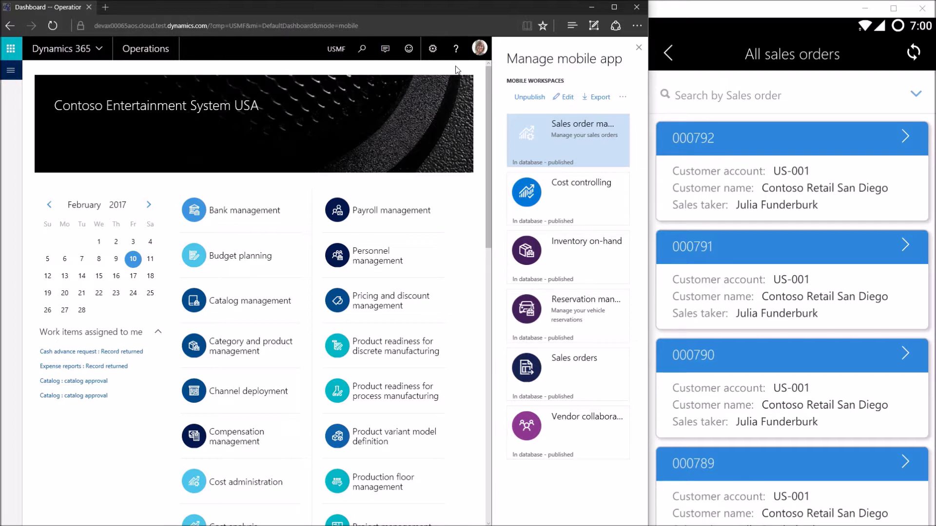
- Look over sales order 000792's details, then return to the All sales orders list
scroll(717, 404, down, 5)
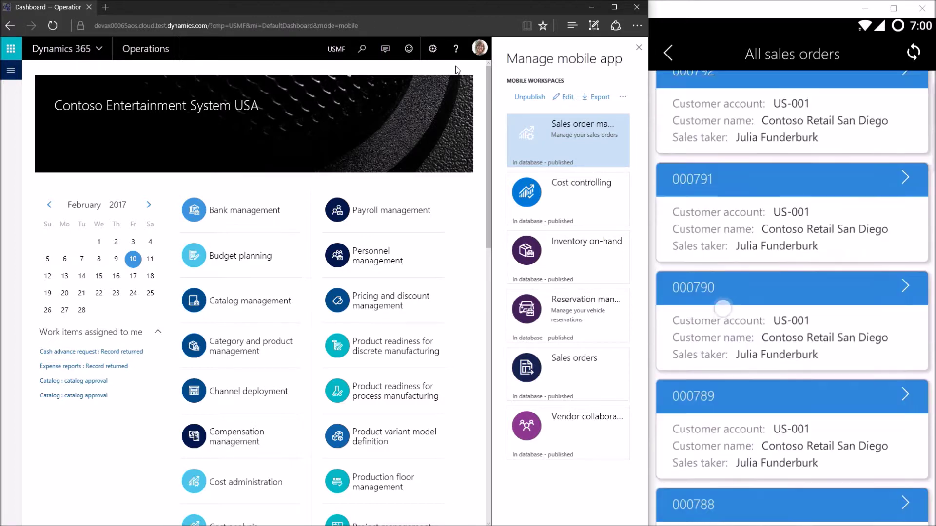
scroll(720, 392, up, 5)
scroll(720, 392, up, 1)
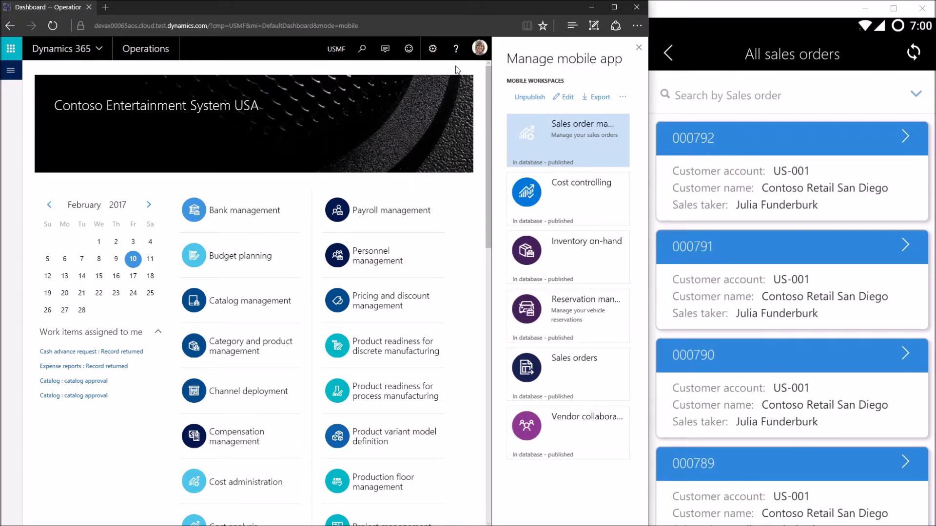
click(698, 135)
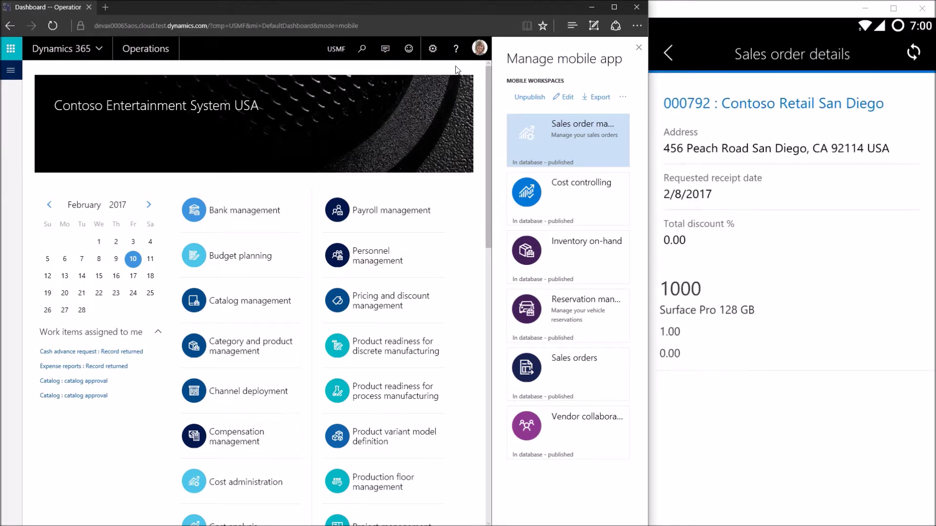
key(Escape)
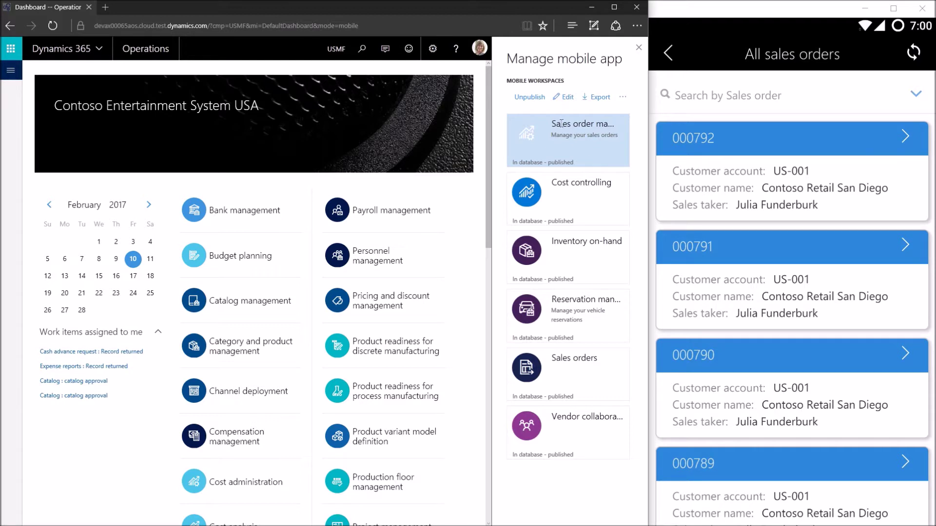
- Open the All sales orders page of the Sales order management workspace for editing
click(563, 97)
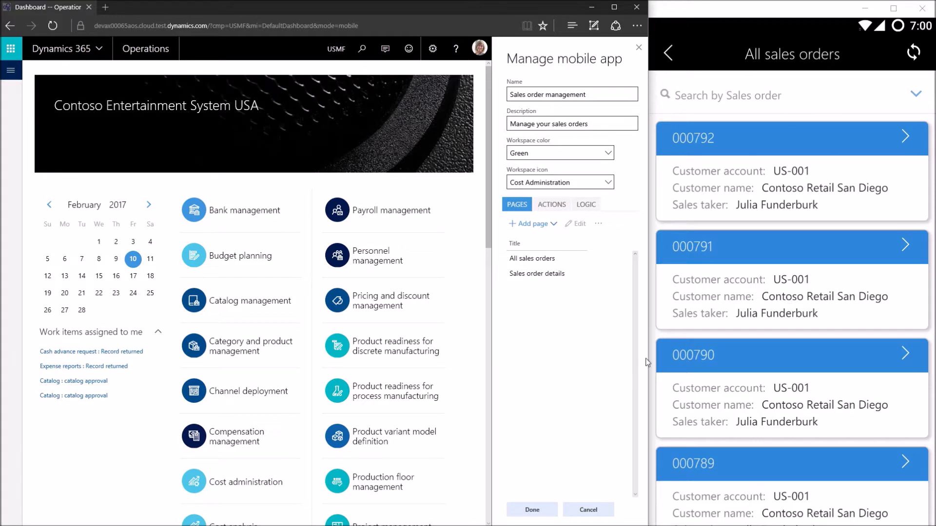
click(558, 260)
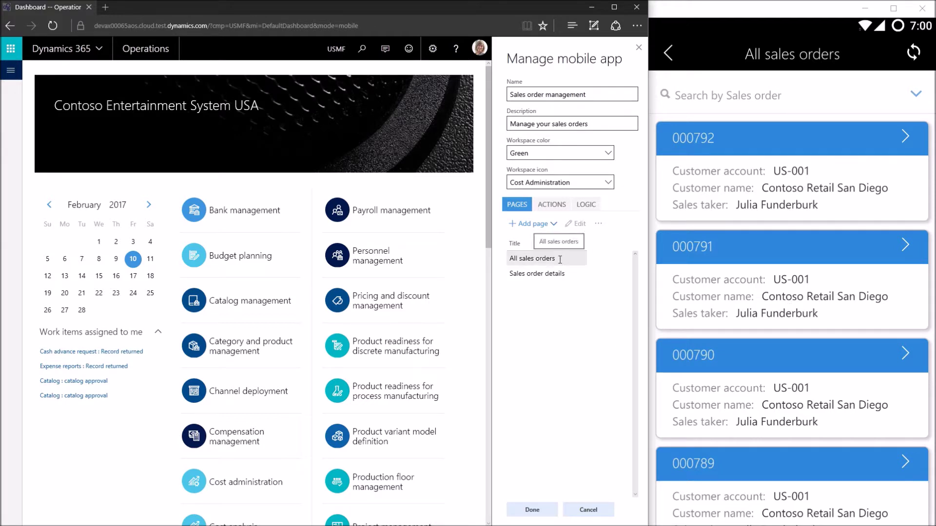
click(578, 224)
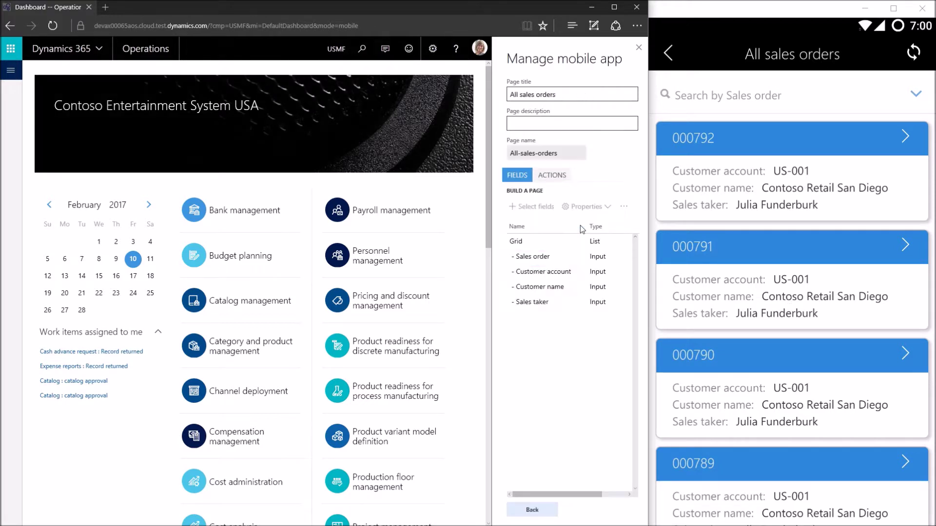
- Add an action titled 'Create new sales order' to the All sales orders page
click(553, 175)
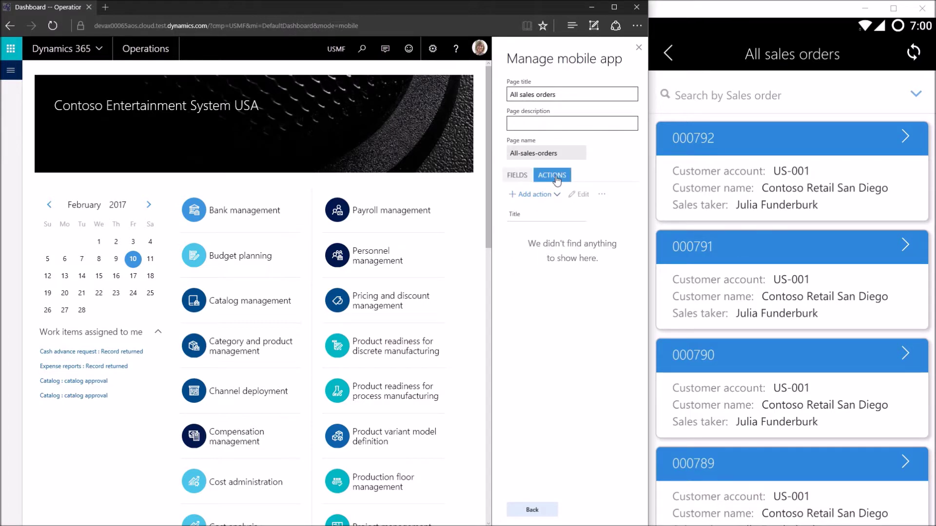
click(550, 194)
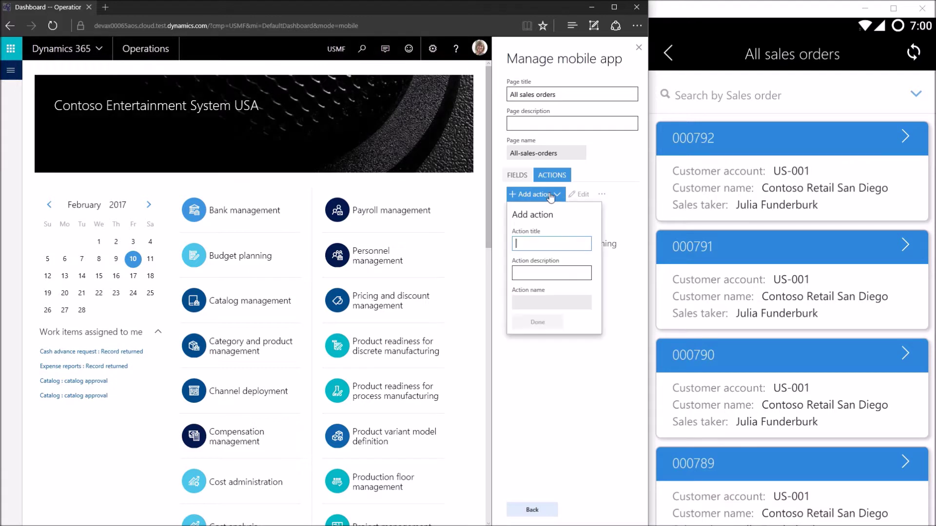
text(Create new sales order)
key(Tab)
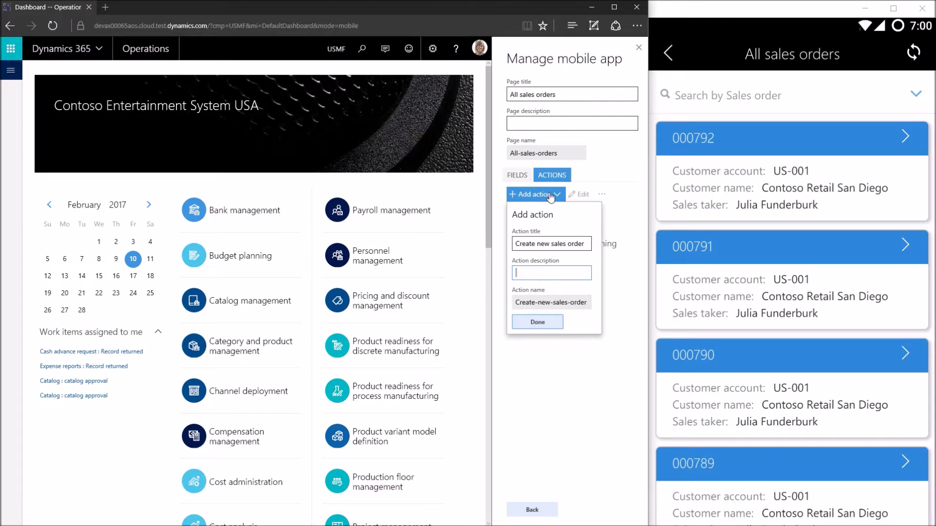
click(546, 324)
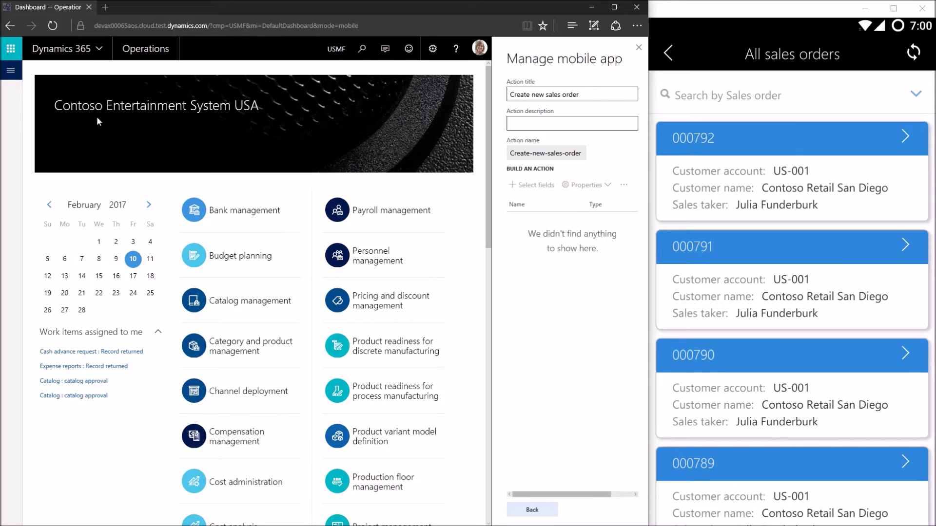
- Go to Accounts receivable and open the All sales orders list
click(10, 77)
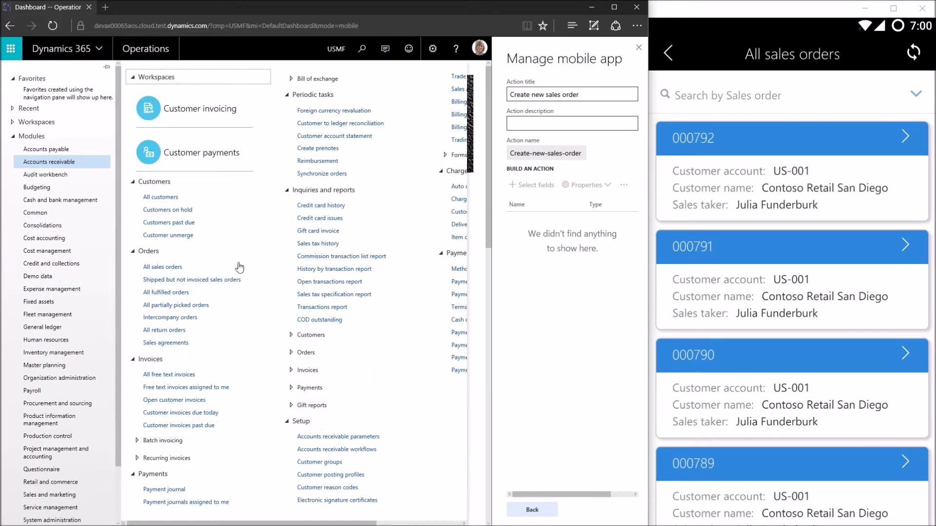
click(172, 271)
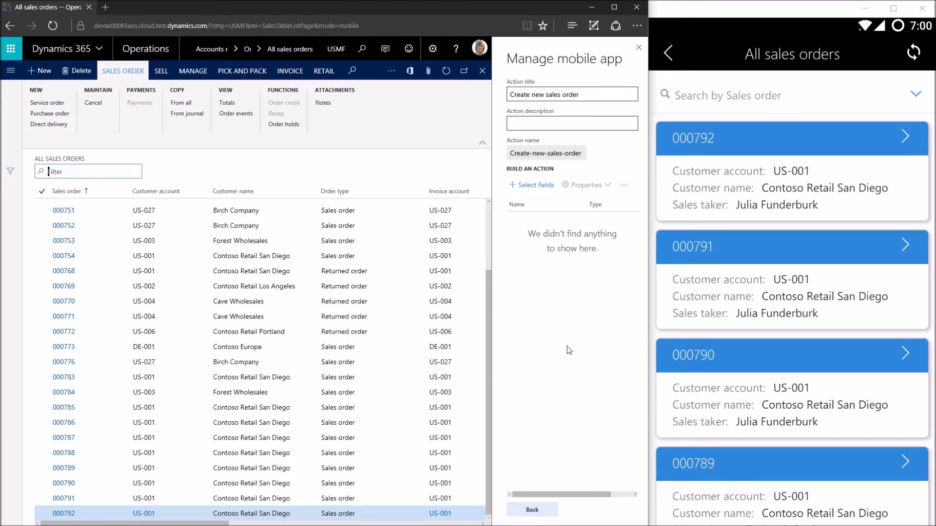
- Record a new sales order for customer US-001, capturing the Customer account field
click(534, 186)
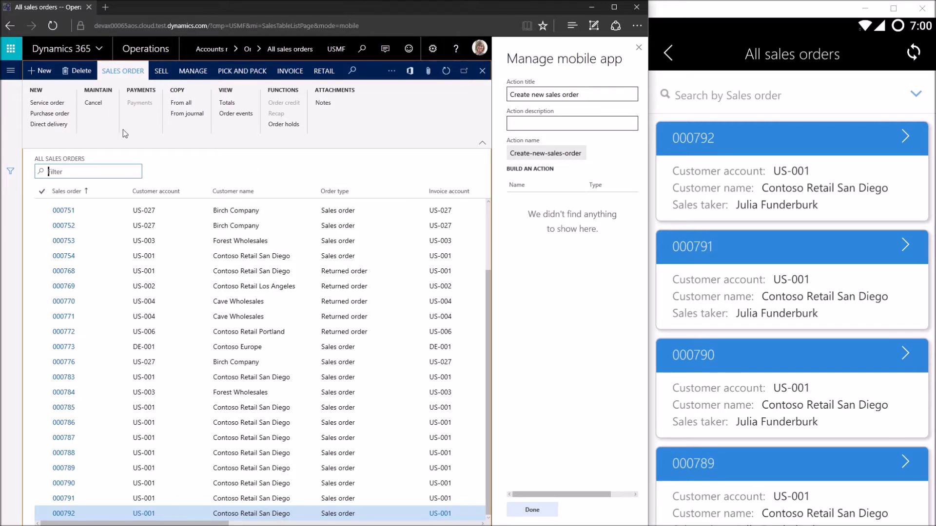
click(46, 73)
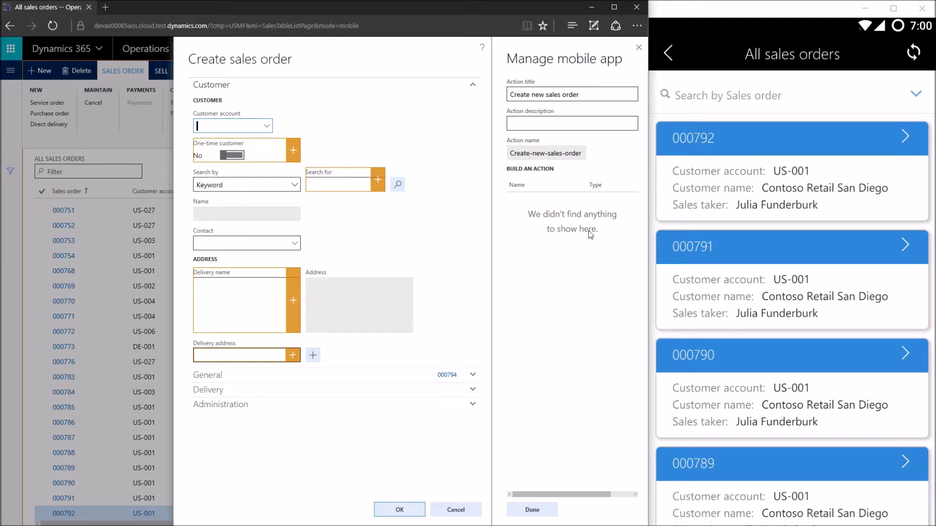
text(US-001)
key(Tab)
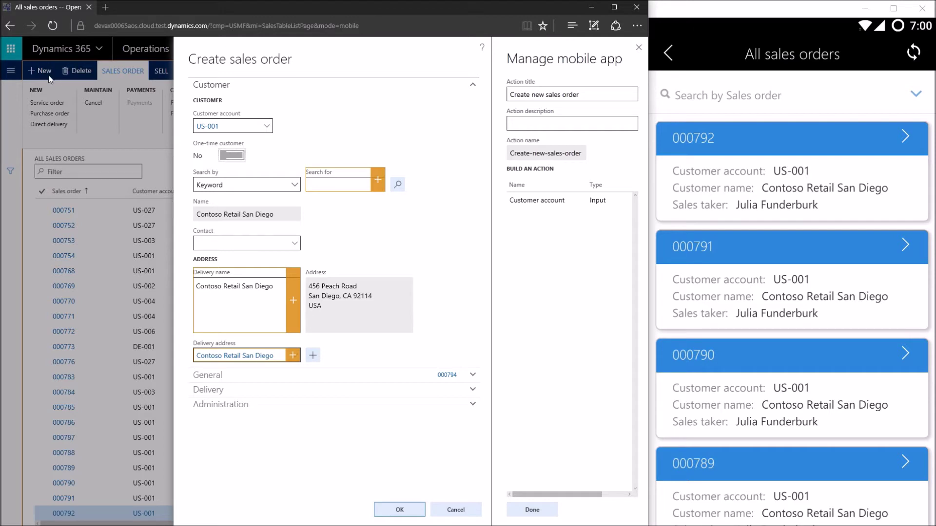
- Create sales order 000794 and dismiss the notice that field recording ended
click(400, 511)
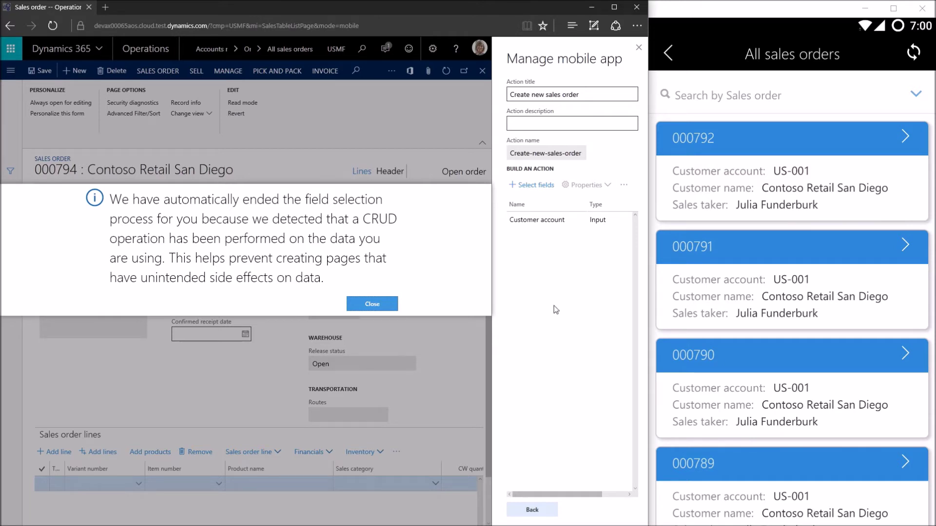
click(374, 305)
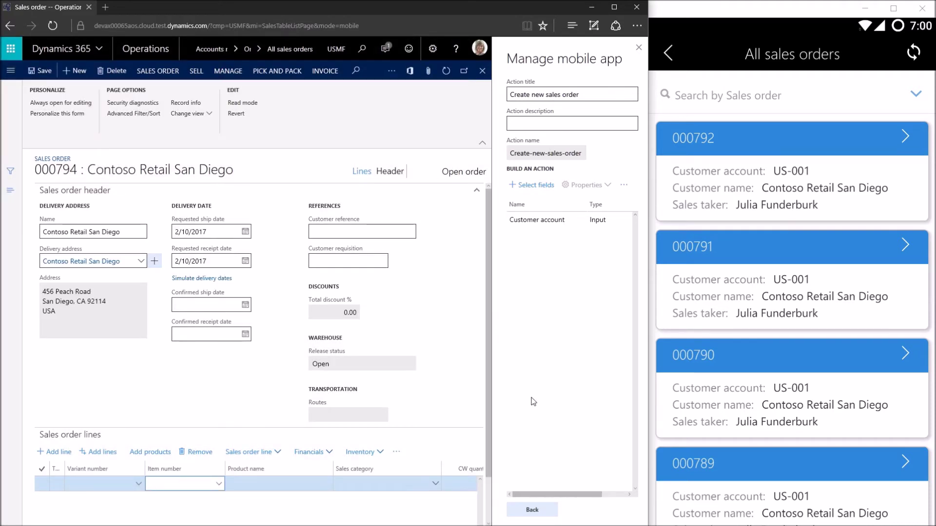
- Review the All sales orders page's fields, finish the Sales order management workspace, and save it
click(553, 511)
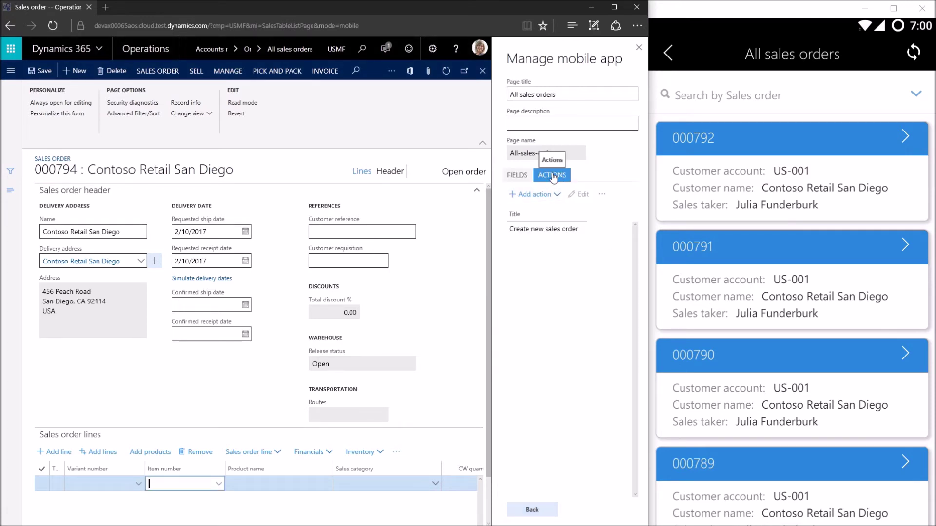
click(517, 176)
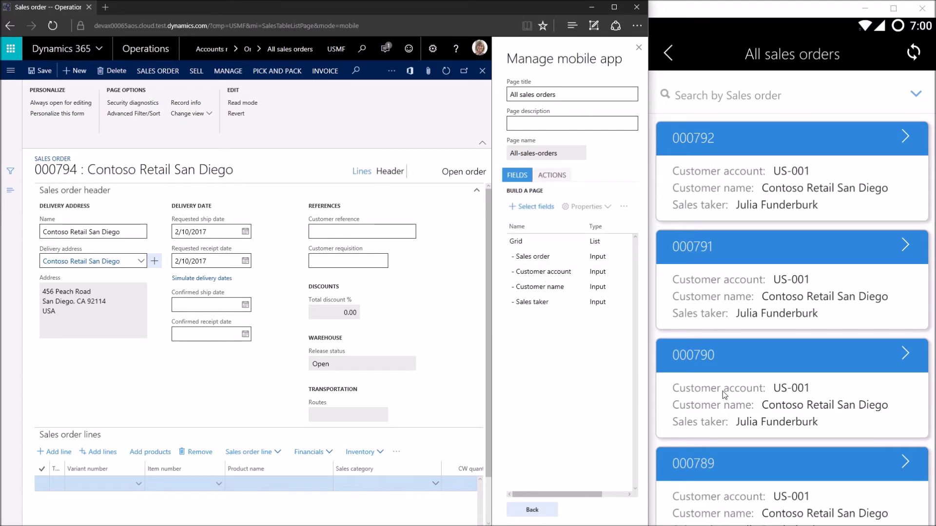
click(534, 510)
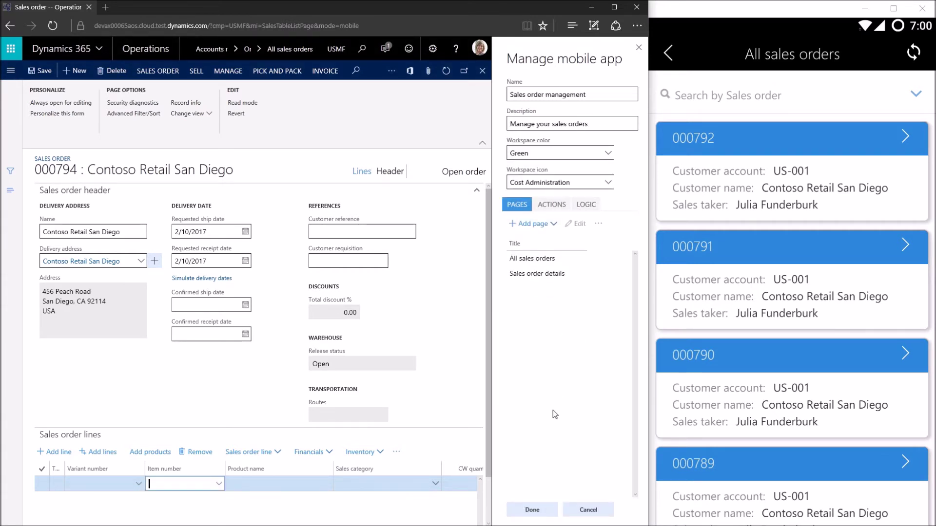
click(545, 511)
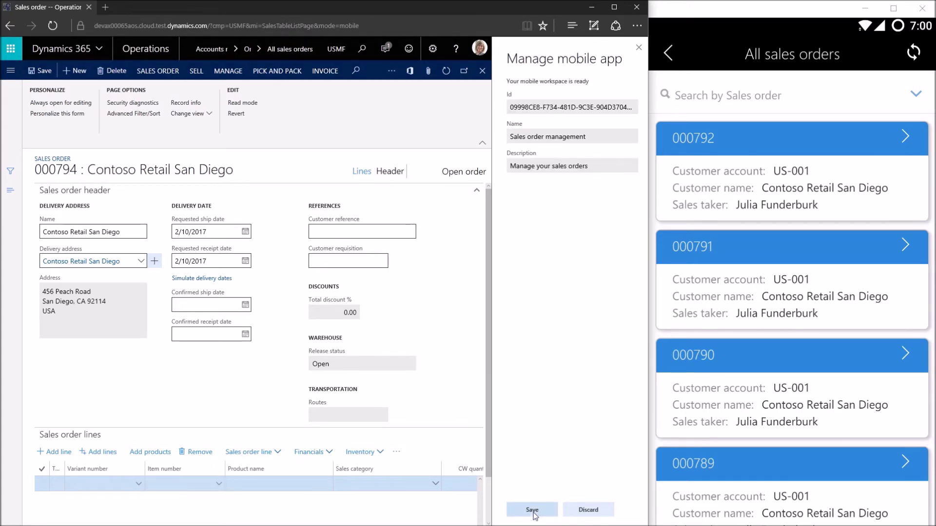
click(533, 511)
- Replace the published workspace, refresh the phone app, and open All sales orders
click(307, 290)
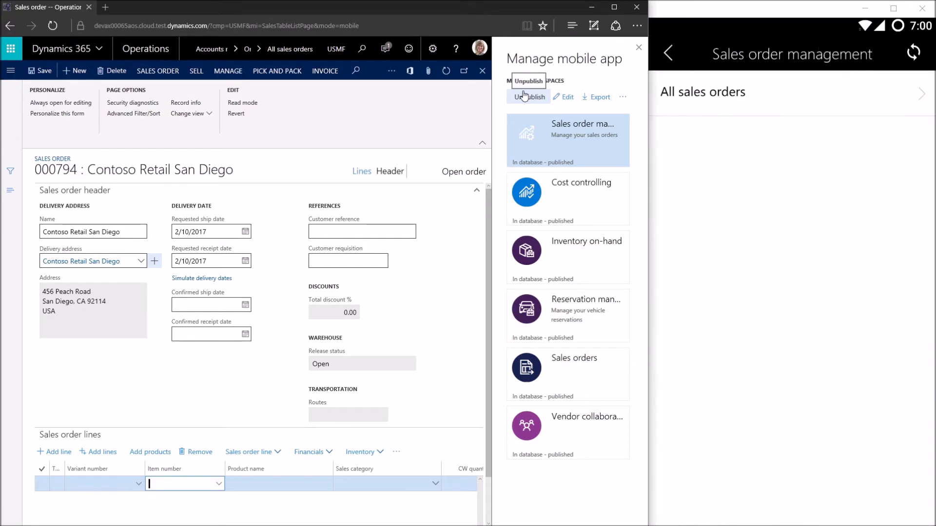
drag(722, 279, 702, 489)
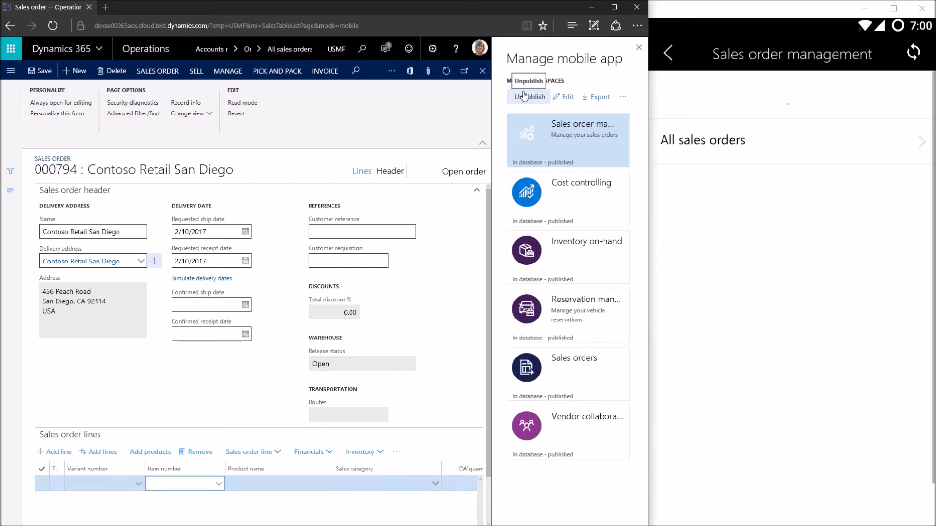
click(736, 99)
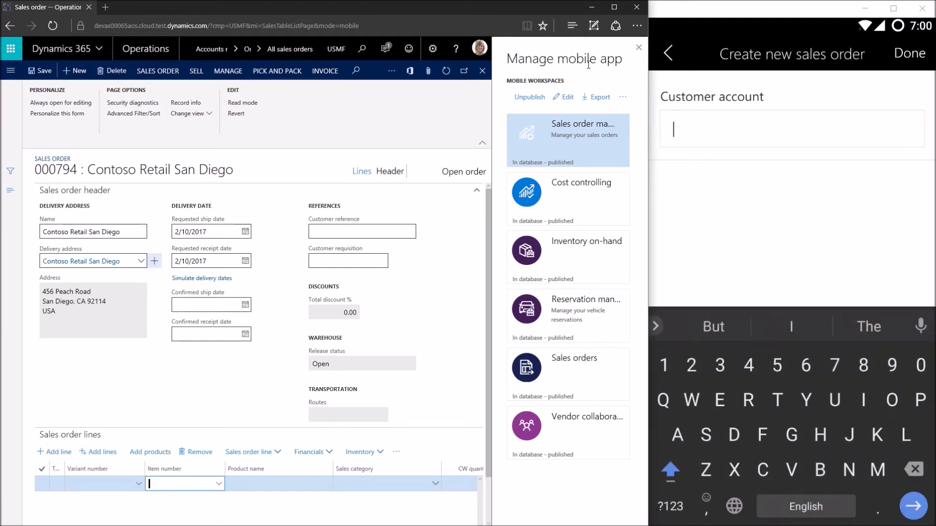
- Enter US-001 as the Customer account on the phone's Create new sales order form
text(U)
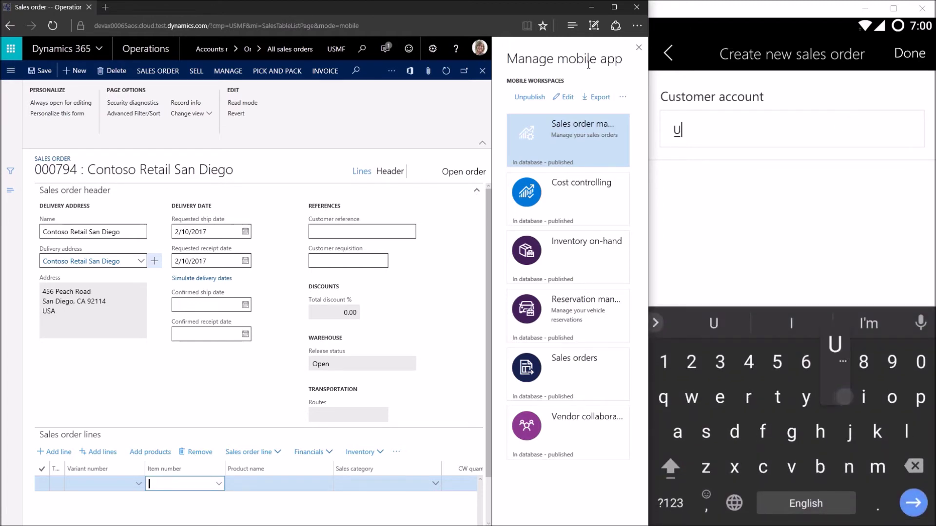
text(S)
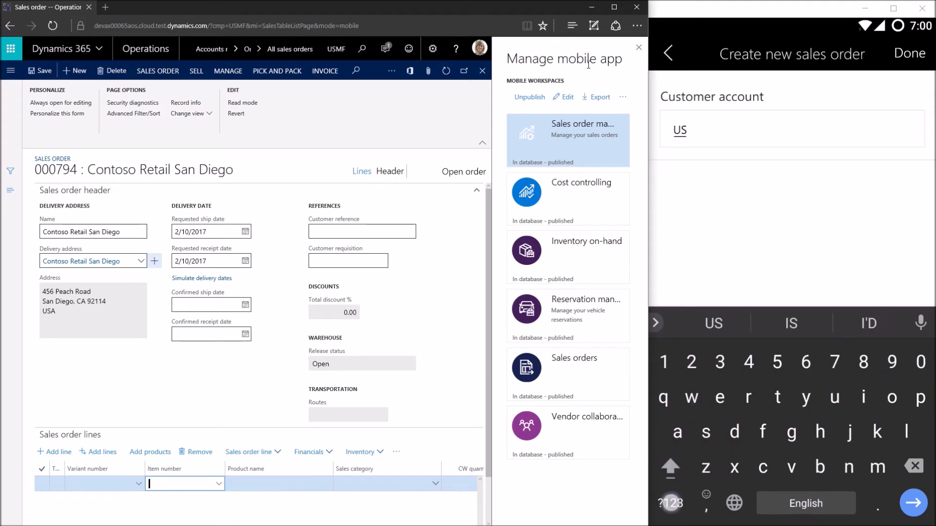
click(670, 503)
text(-)
click(670, 503)
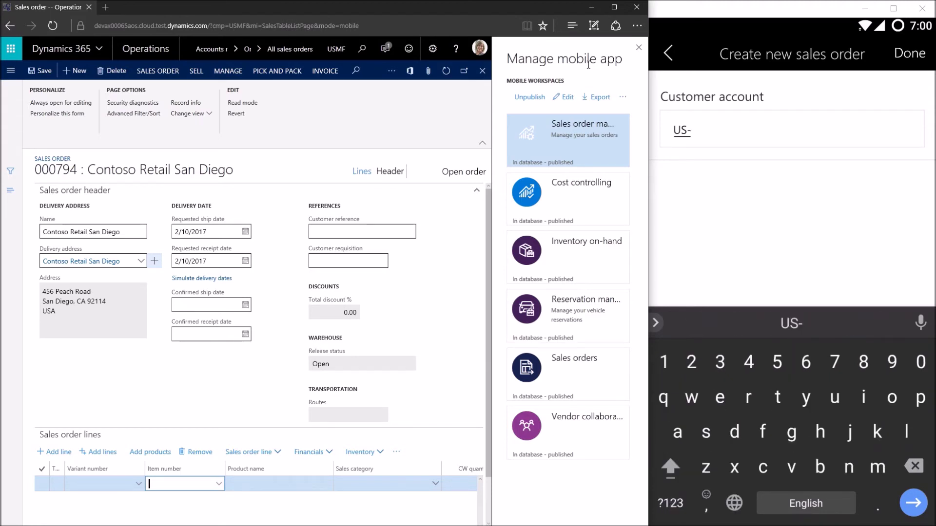
text(001)
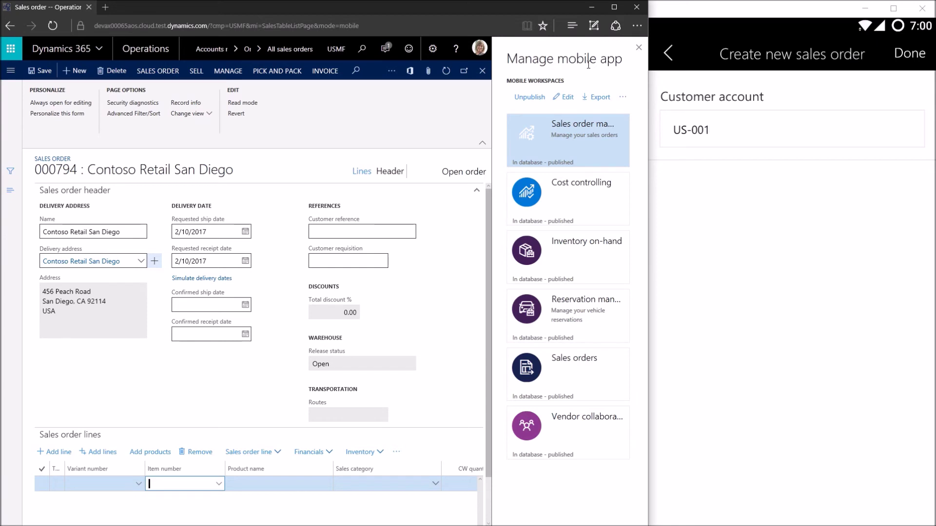
- Submit the new sales order for US-001 from the phone
click(910, 52)
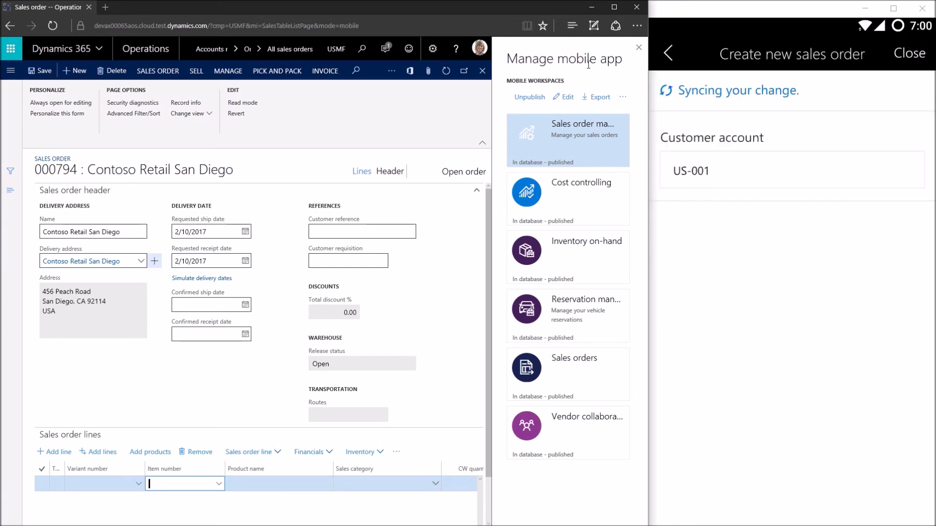